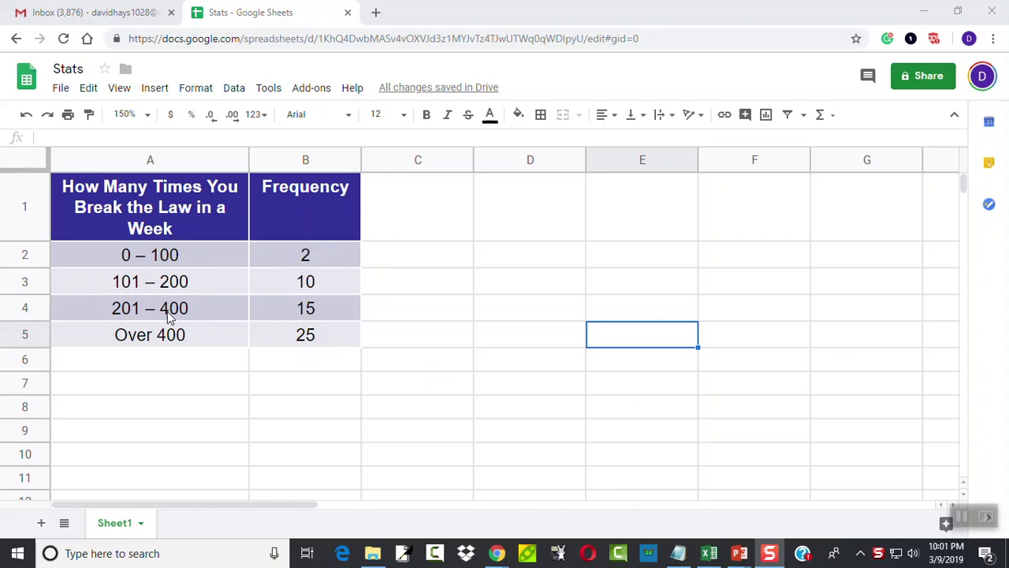
- Total the frequencies in B2:B5 with a SUM formula in cell B6
click(306, 366)
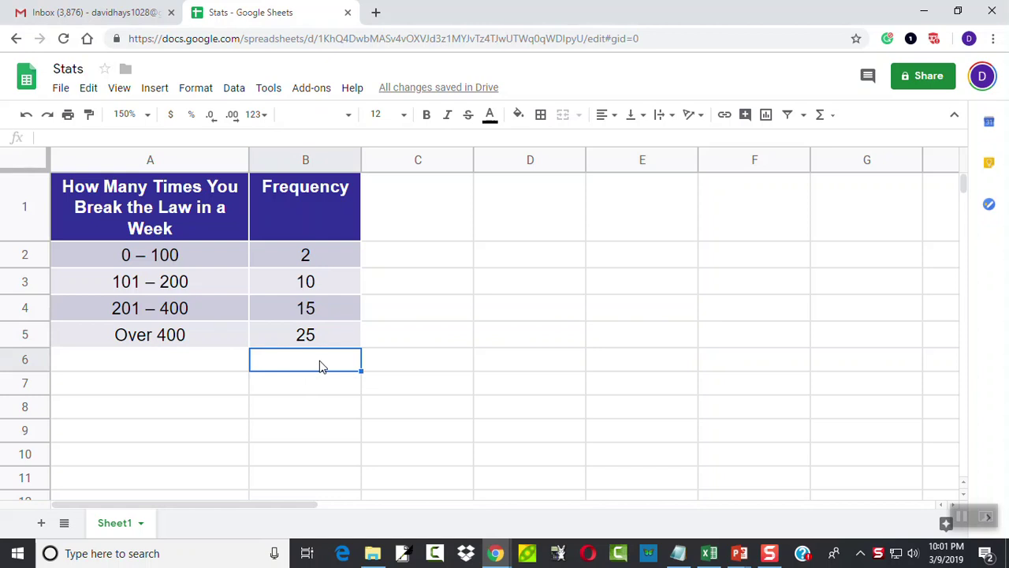
click(827, 118)
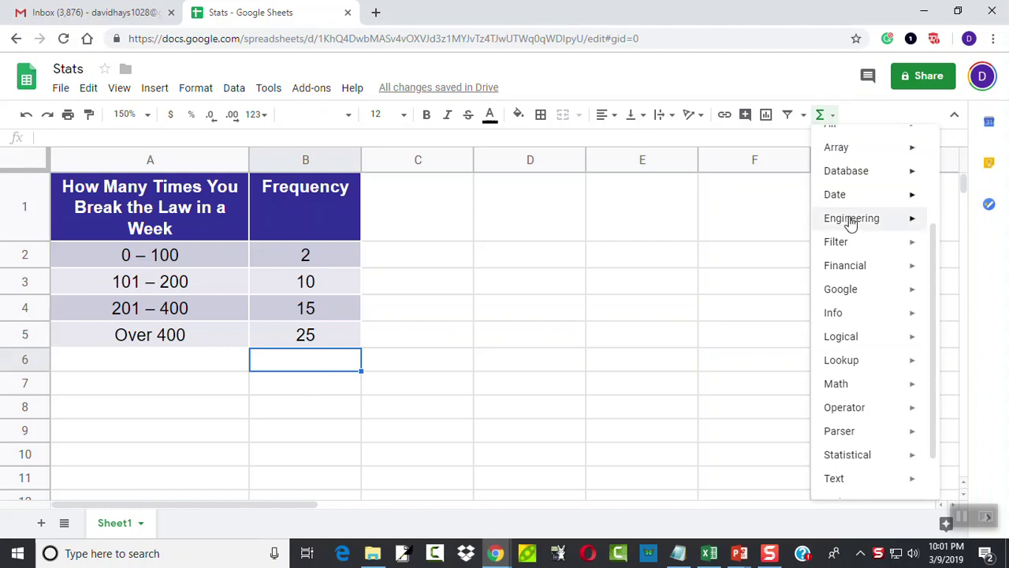
scroll(849, 224, up, 2)
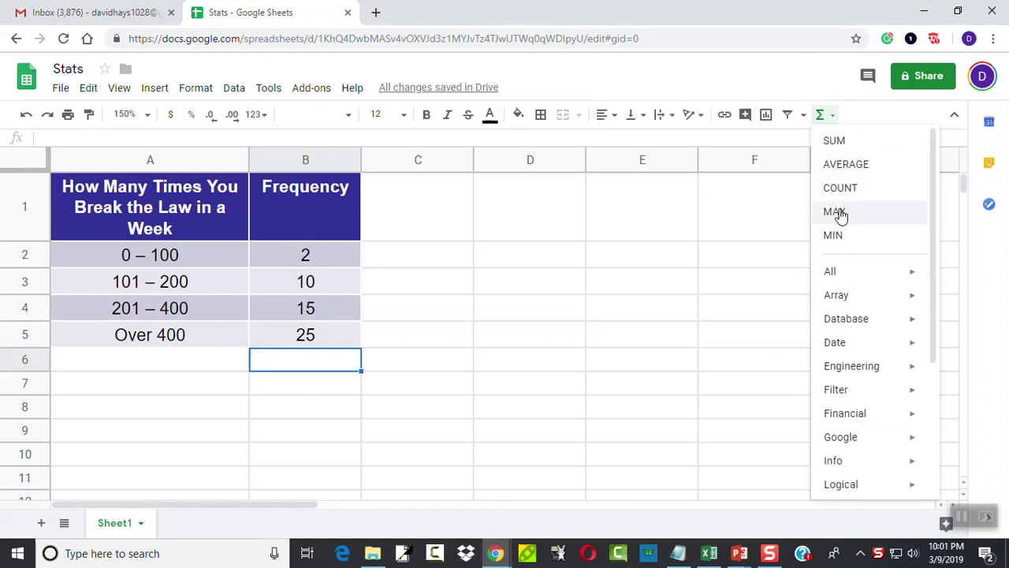
click(851, 145)
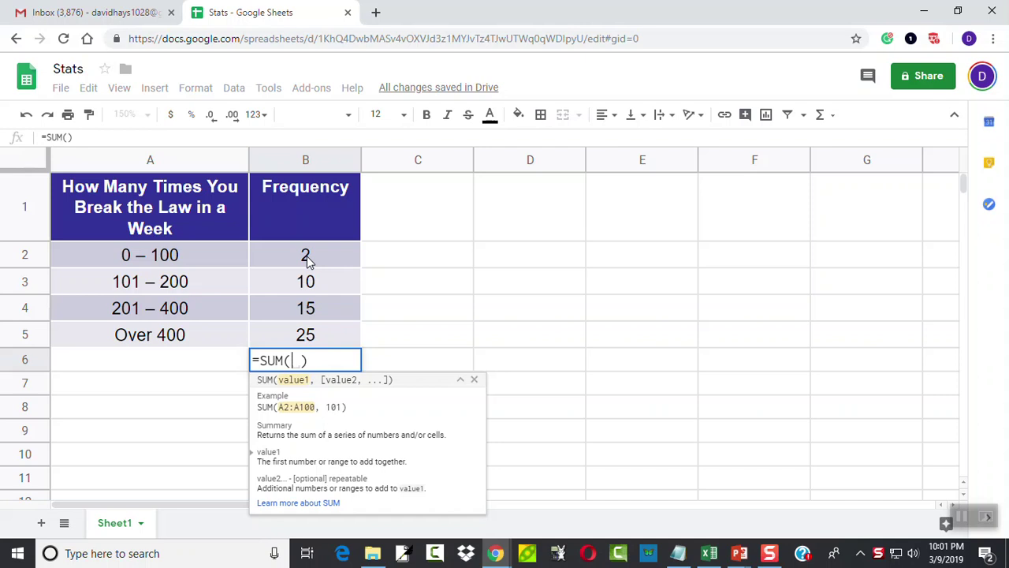
drag(306, 260, 305, 334)
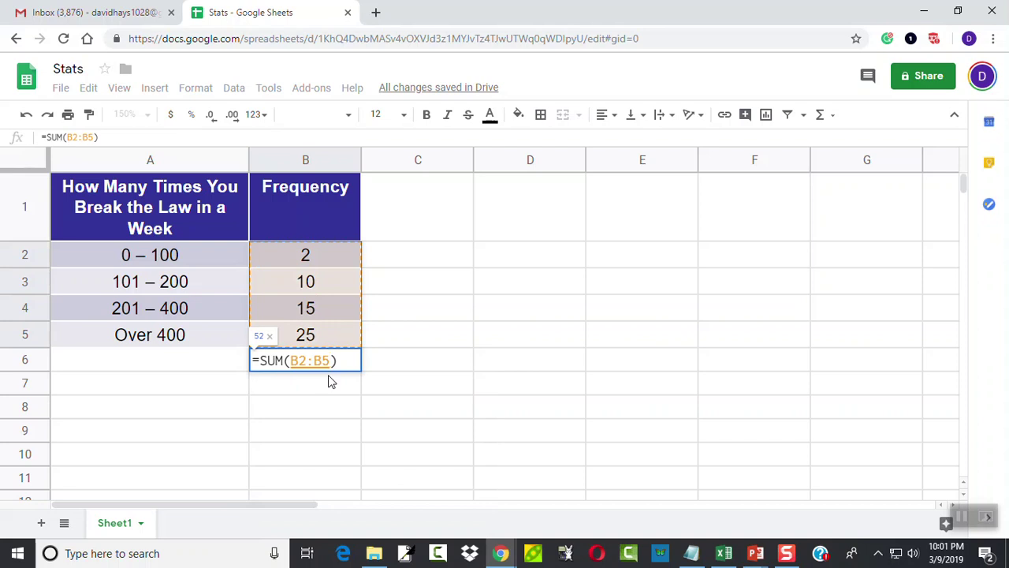
key(Return)
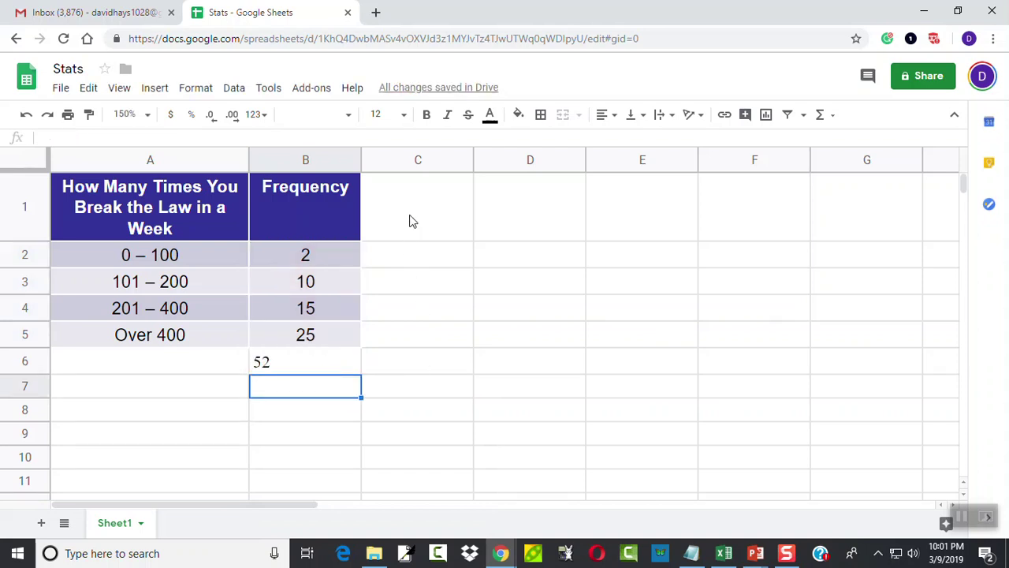
- Enter the heading "Probability" in cell C1, beside the Frequency heading
click(410, 219)
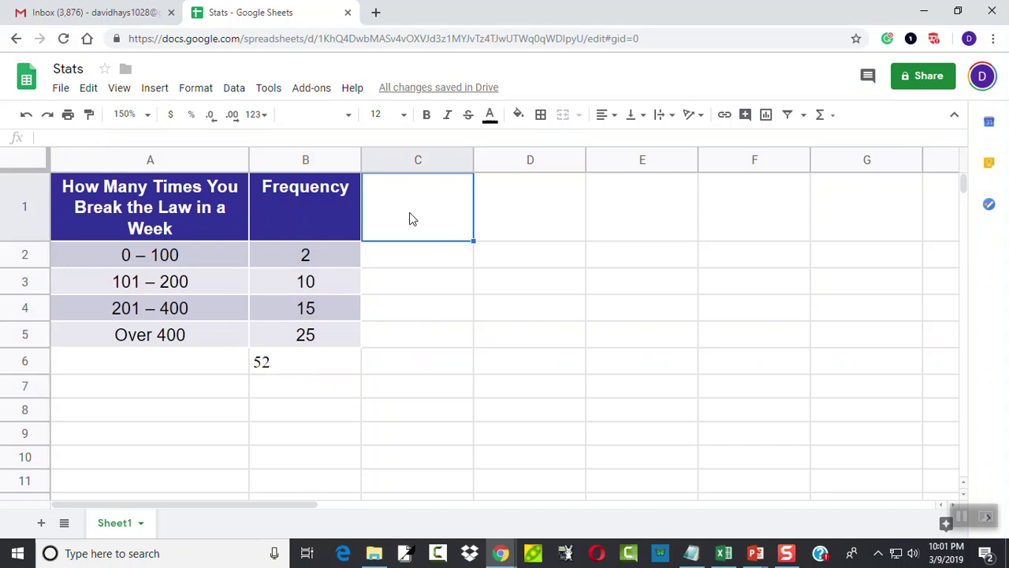
text(Prob)
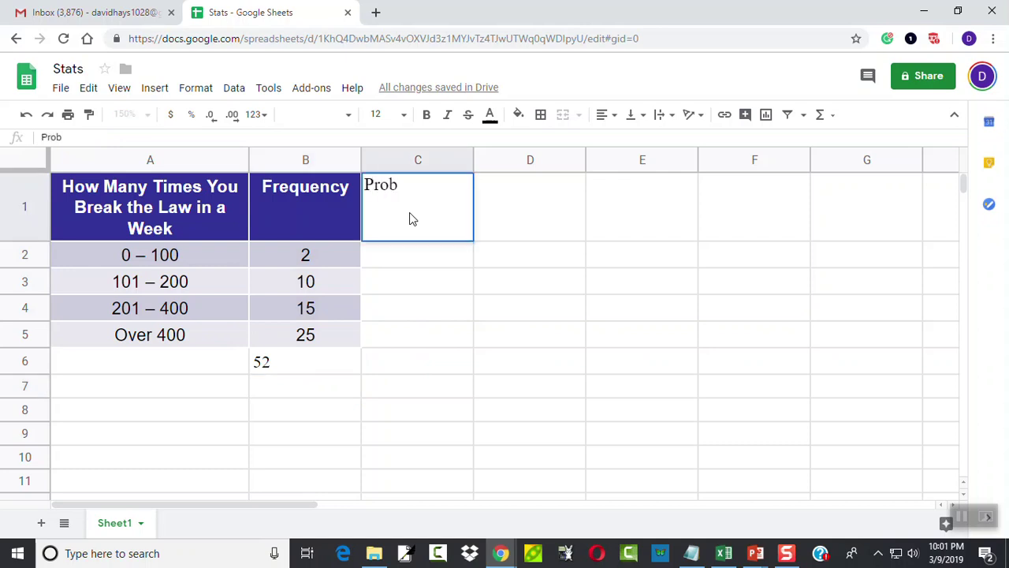
text(ability Mod)
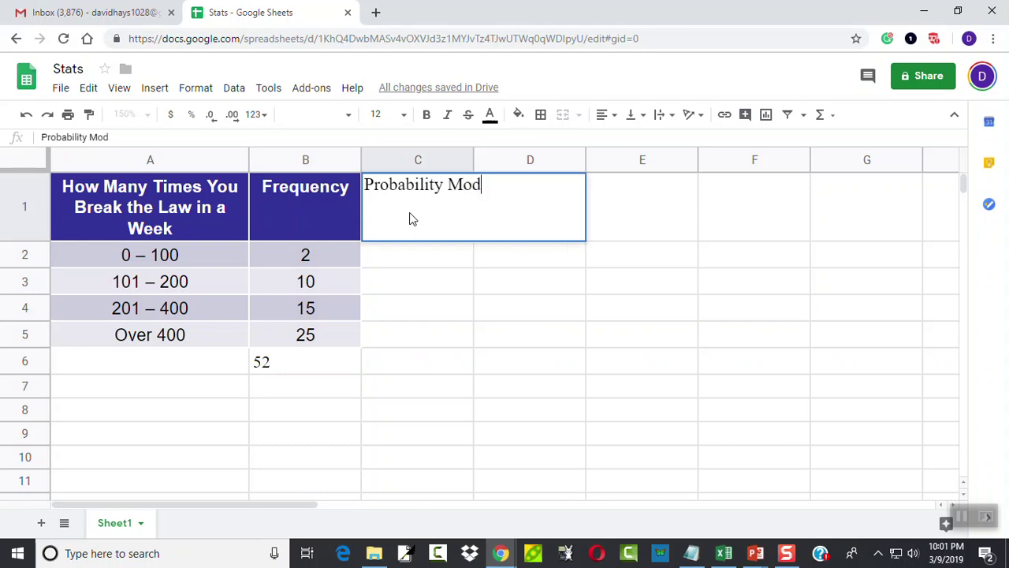
text(el)
key(BackSpace)
key(BackSpace)
key(BackSpace)
key(BackSpace)
key(BackSpace)
key(Return)
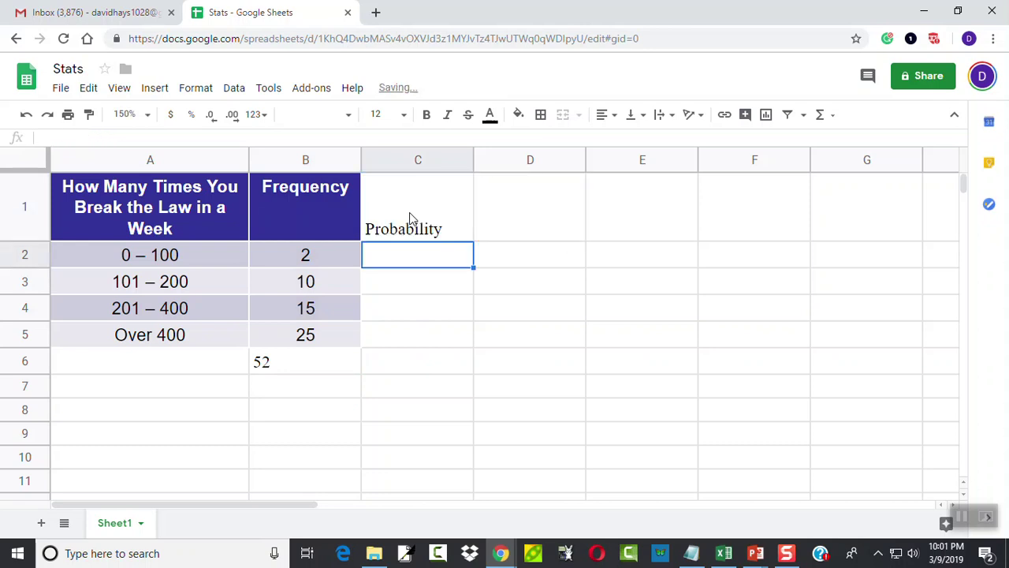
- Copy the formatting of the Frequency heading onto the Probability heading in C1
click(303, 201)
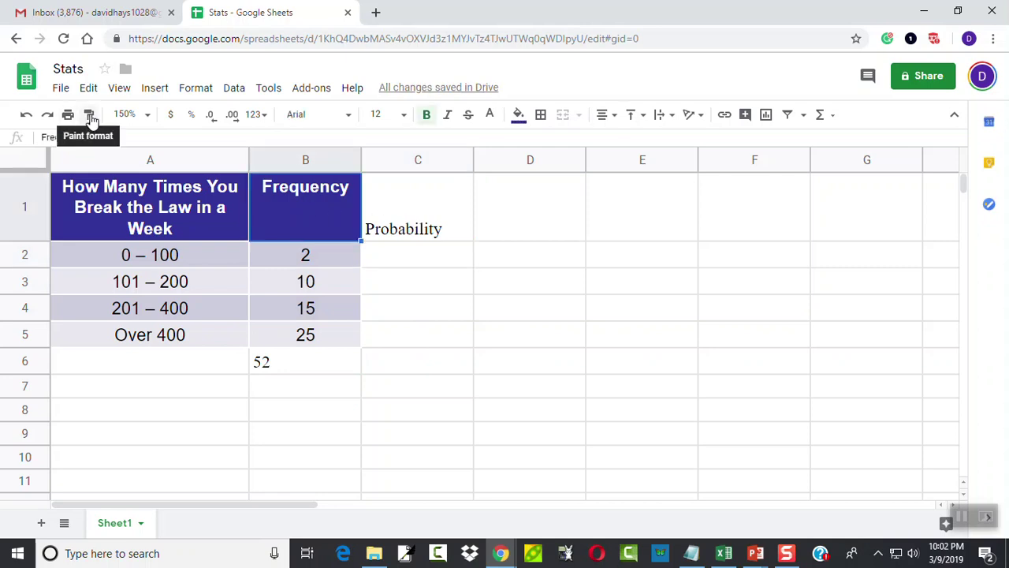
click(90, 117)
click(414, 221)
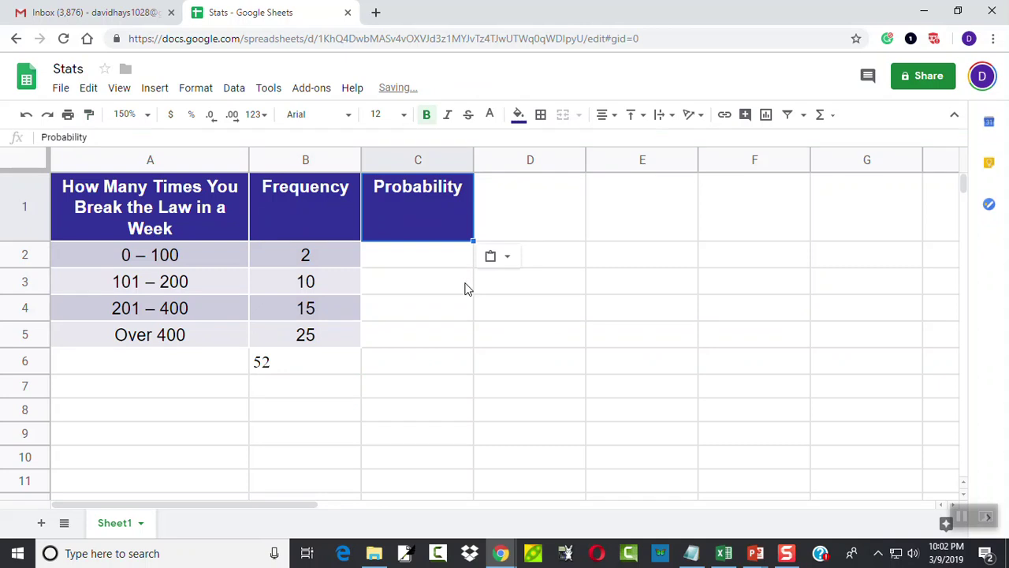
- Enter the formula =B2/B6*100 in cell C2 to calculate the first probability as a percentage
click(419, 262)
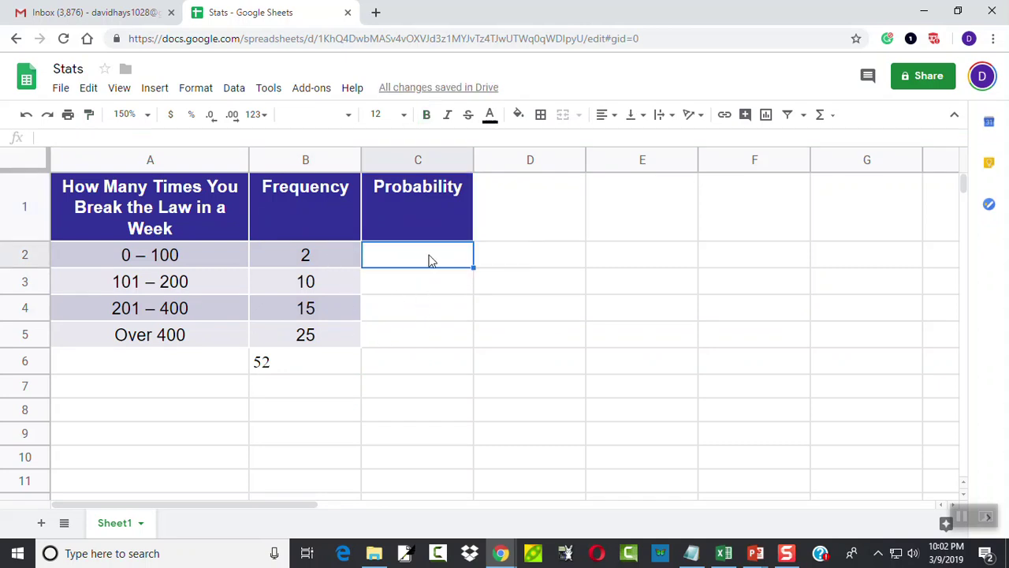
text(=)
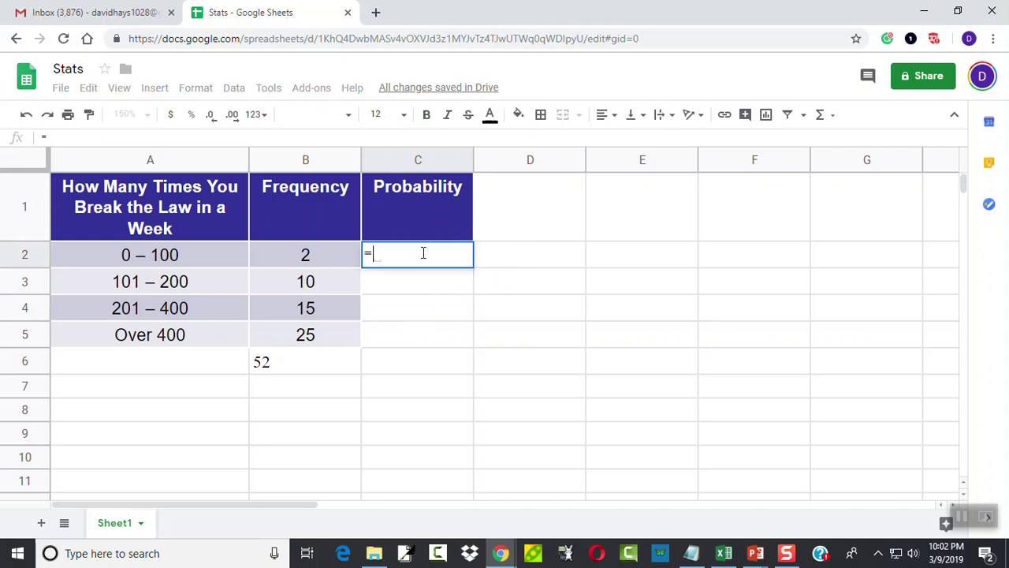
click(306, 260)
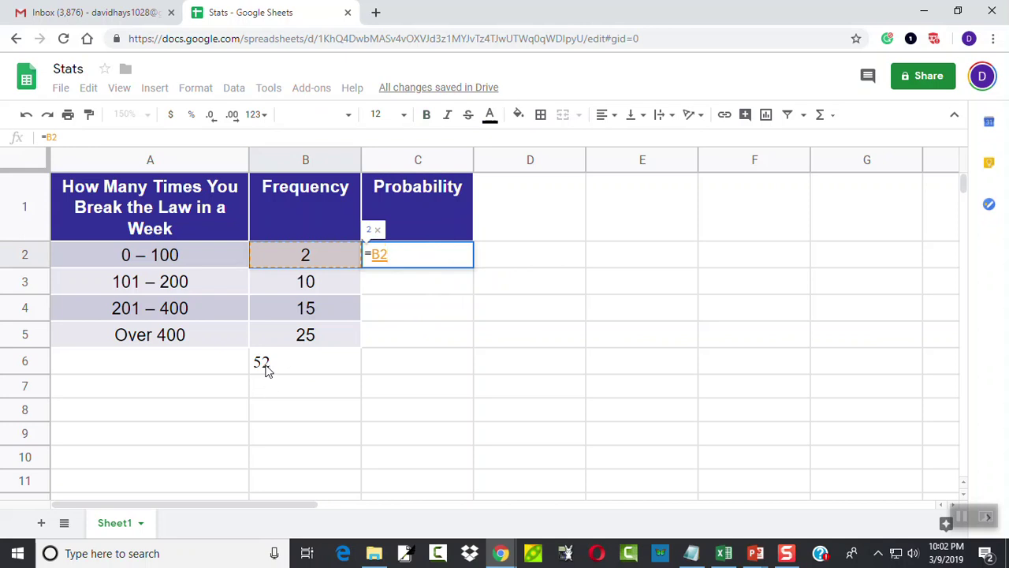
text(/)
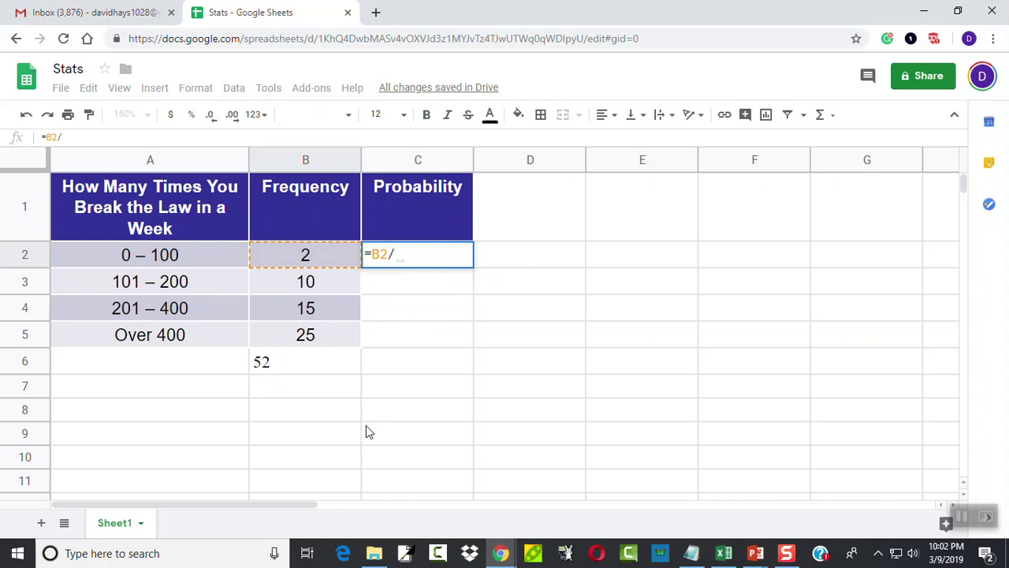
text(B6)
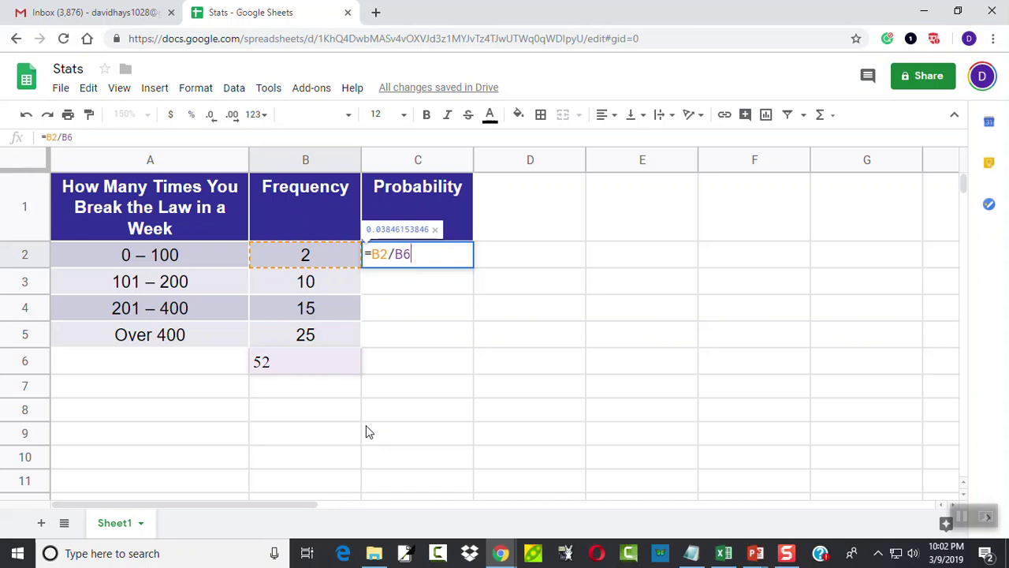
text(*100)
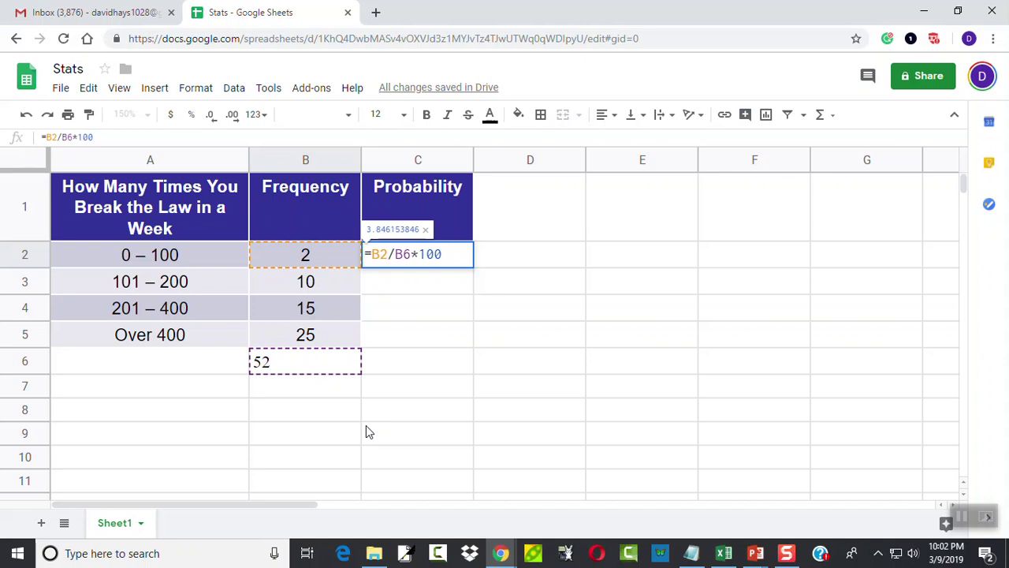
key(Return)
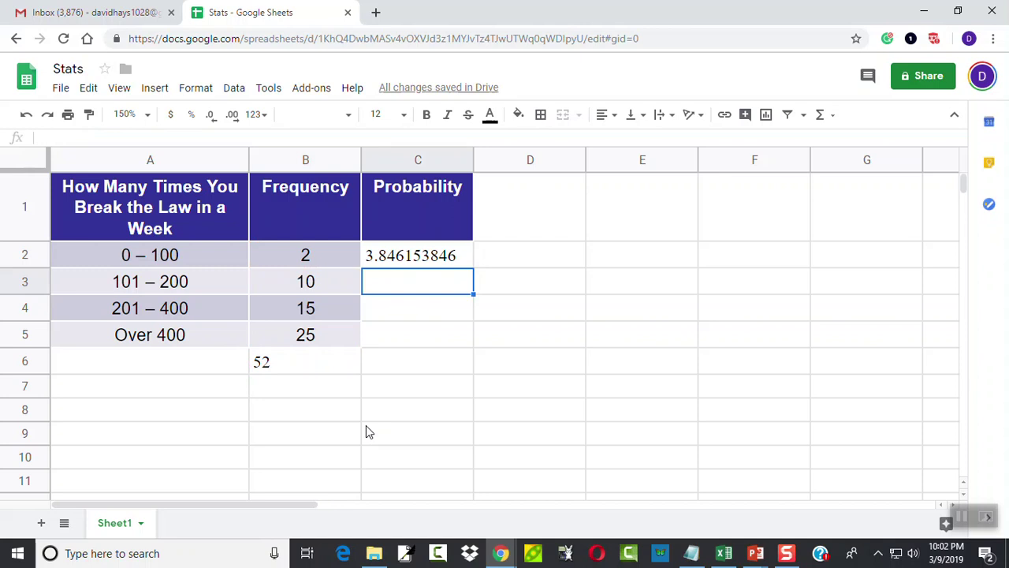
- Fill the C2 formula down through C5 and widen column C to about the width of column A
click(437, 254)
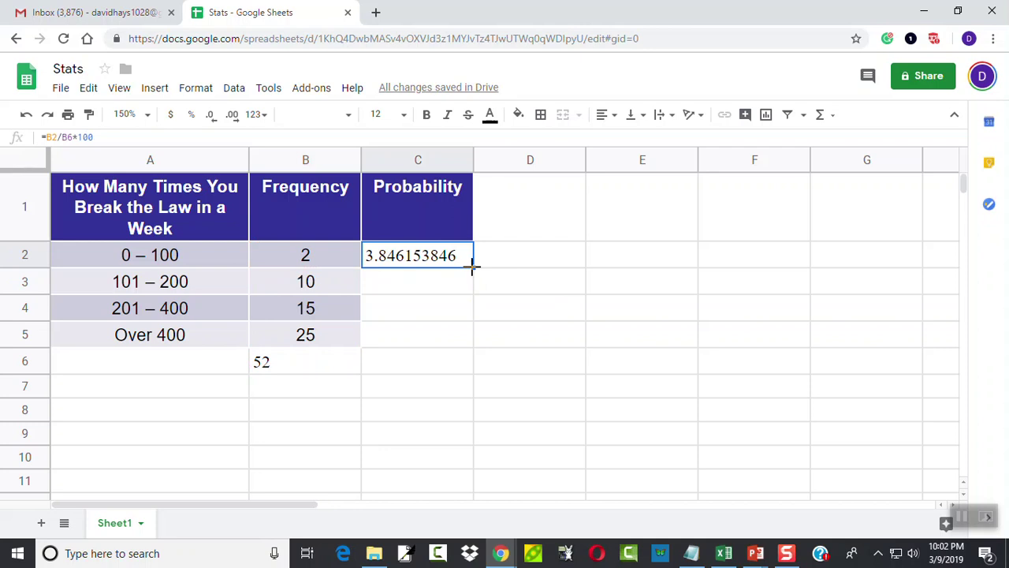
drag(471, 266, 460, 343)
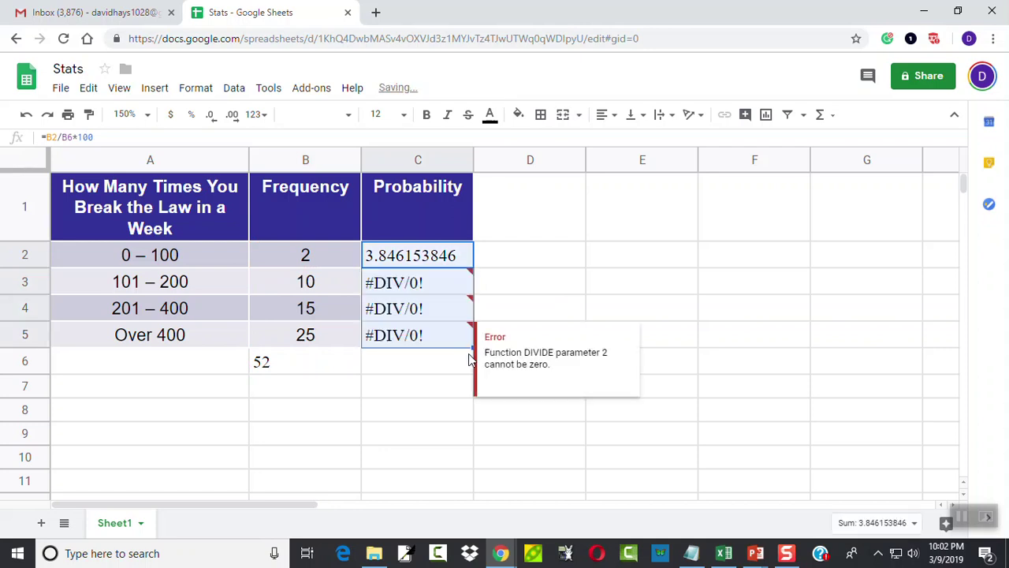
click(424, 380)
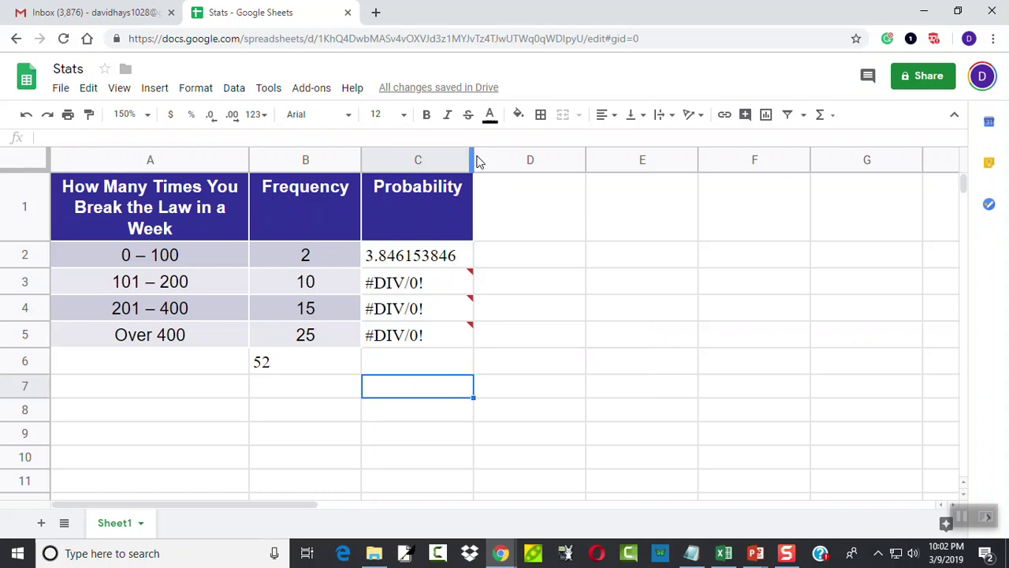
drag(473, 161, 559, 164)
- Compare the cell references in the C2 formula with those in the copied C3 formula, leaving both unedited
mouse_move(444, 283)
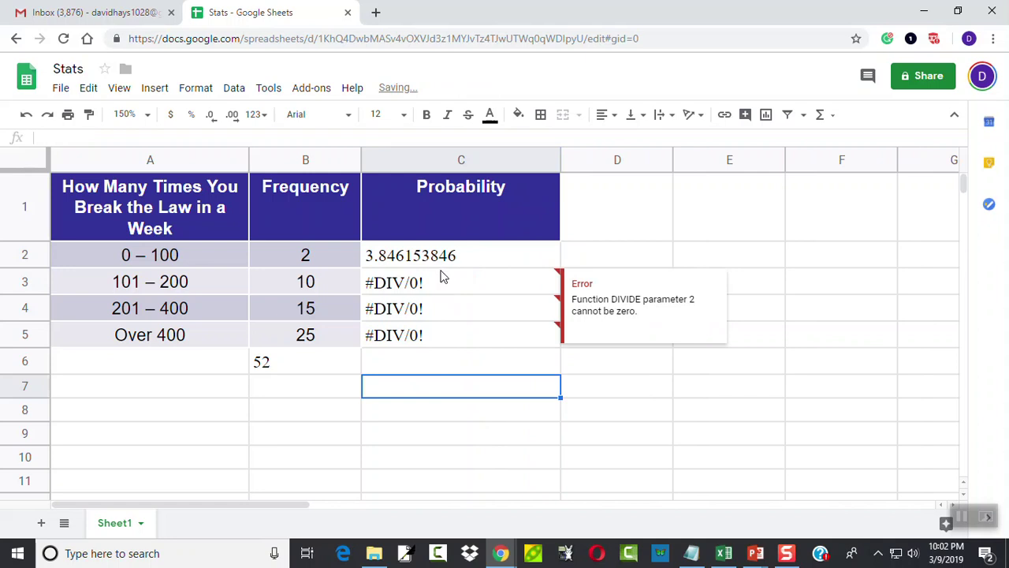
click(438, 262)
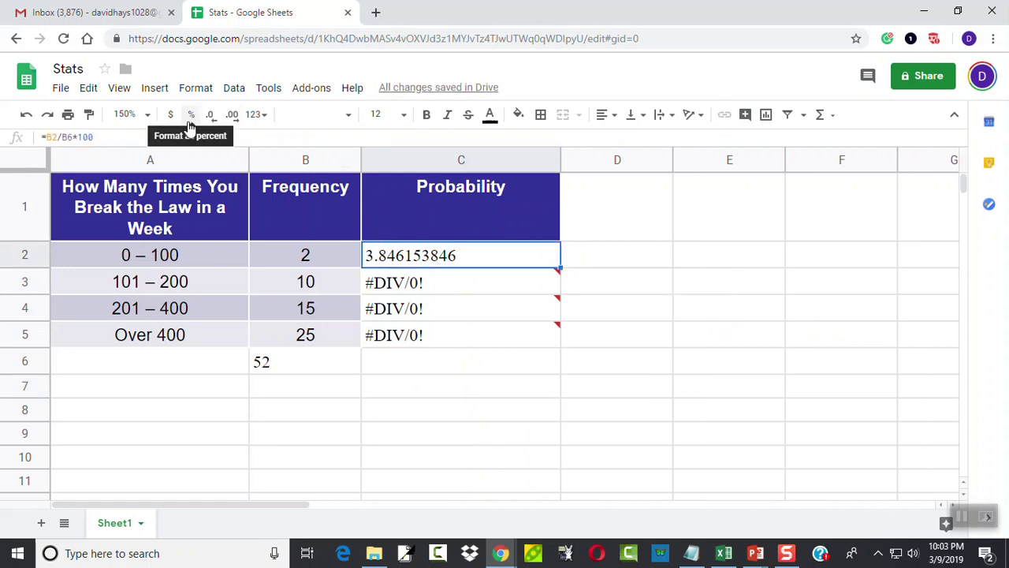
click(111, 138)
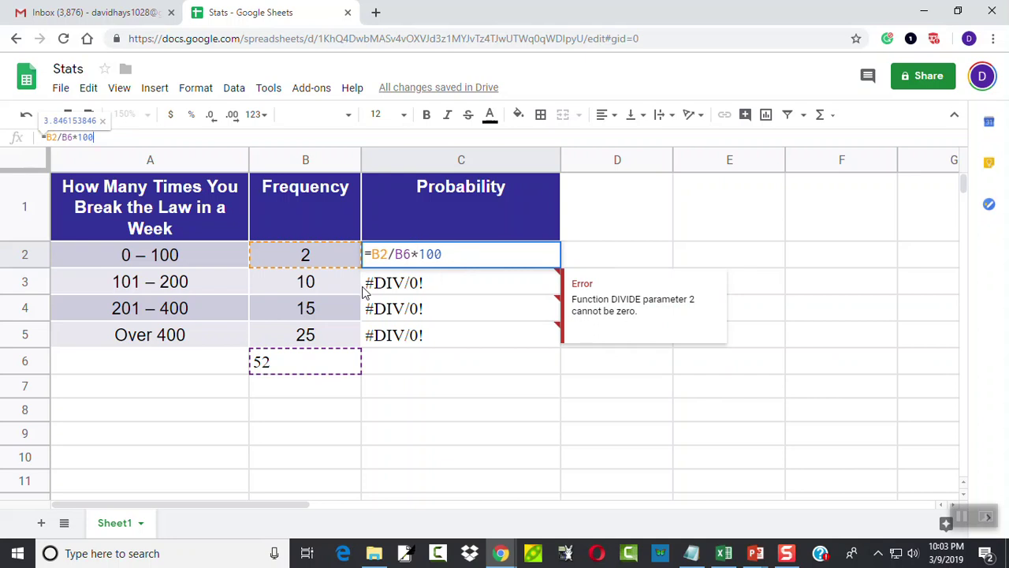
key(Escape)
click(431, 283)
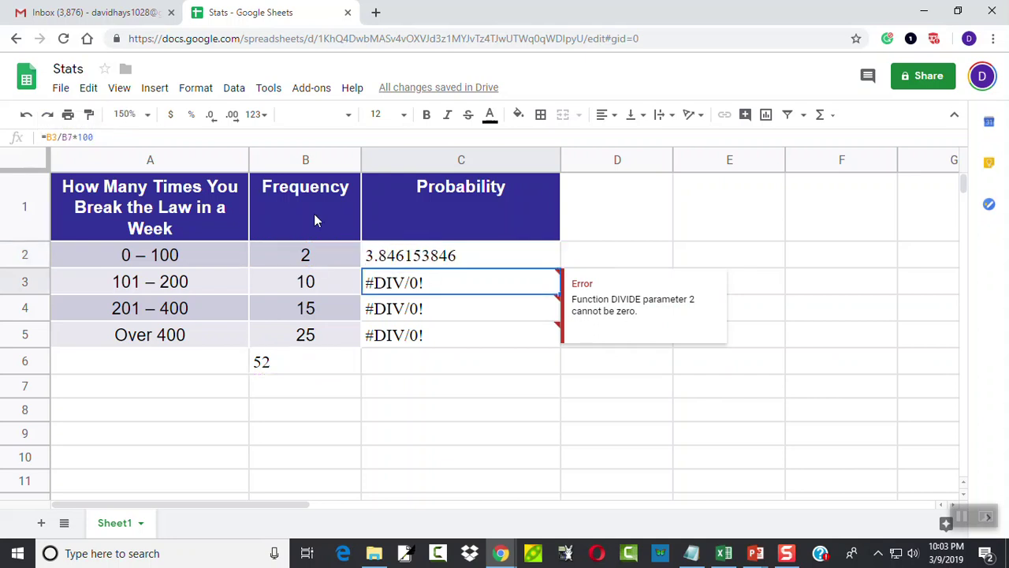
click(152, 136)
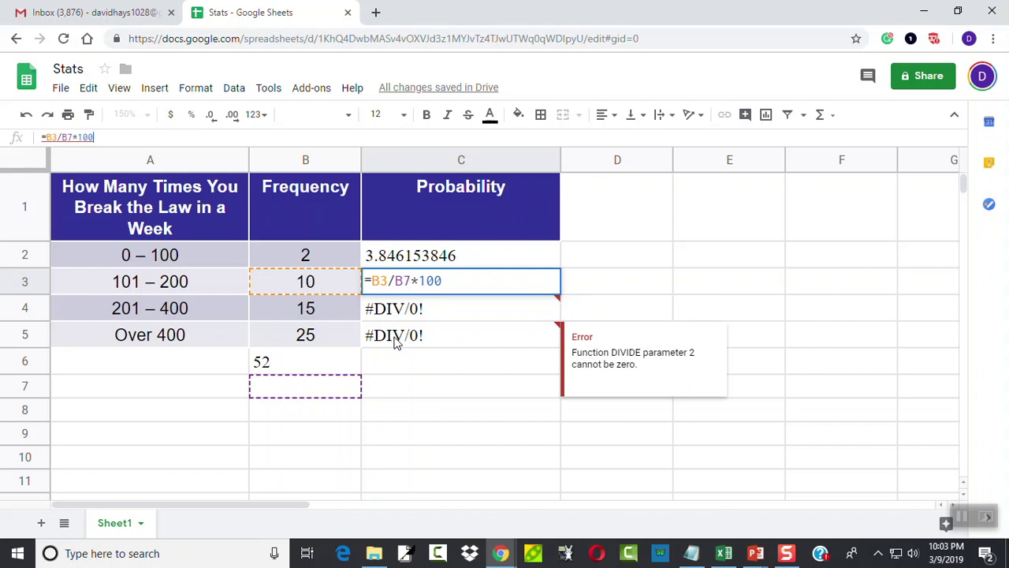
key(Escape)
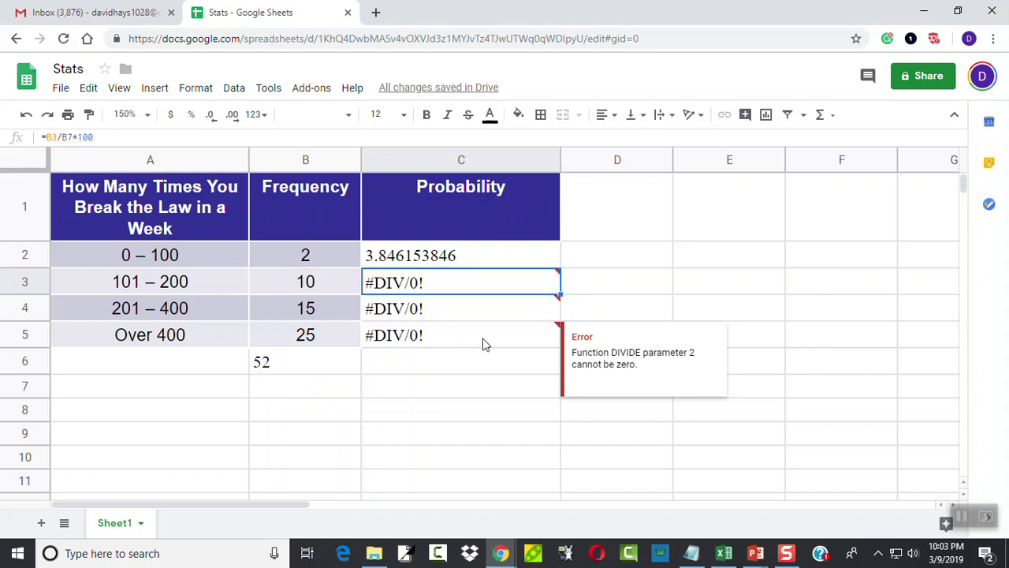
- Make the reference to the total absolute in the C2 formula, so that it reads =B2/$B$6*100
click(442, 259)
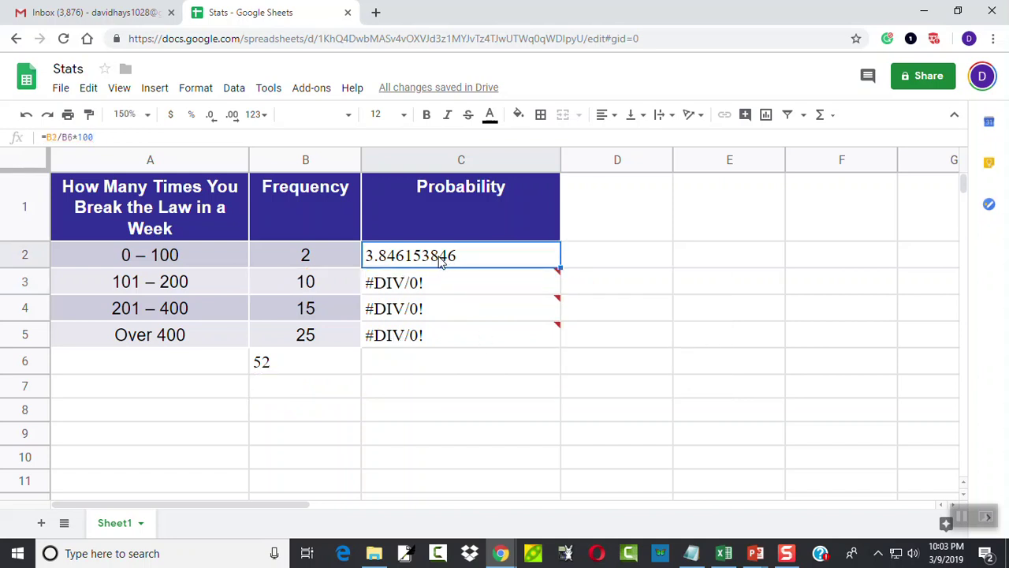
click(180, 137)
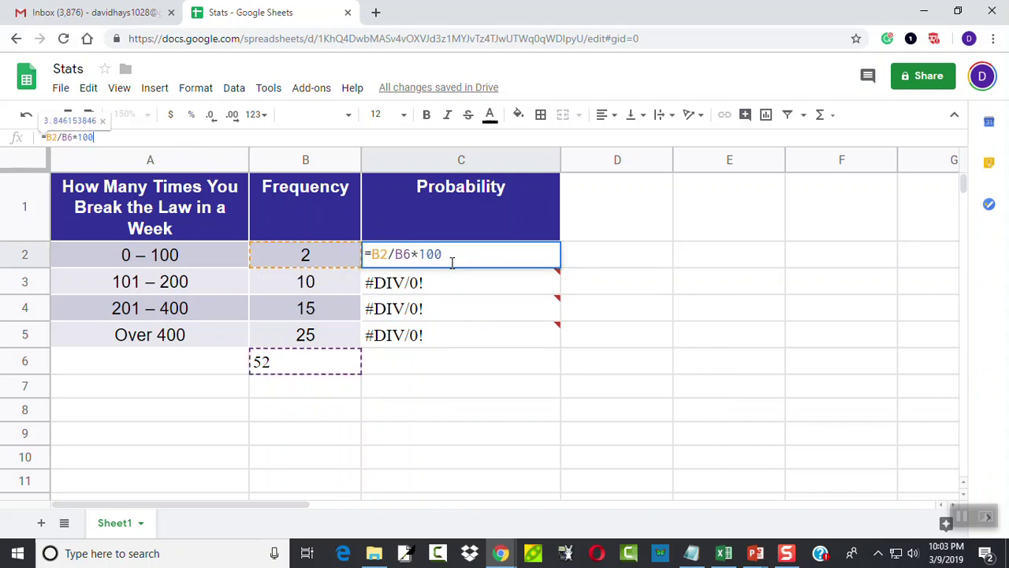
click(397, 254)
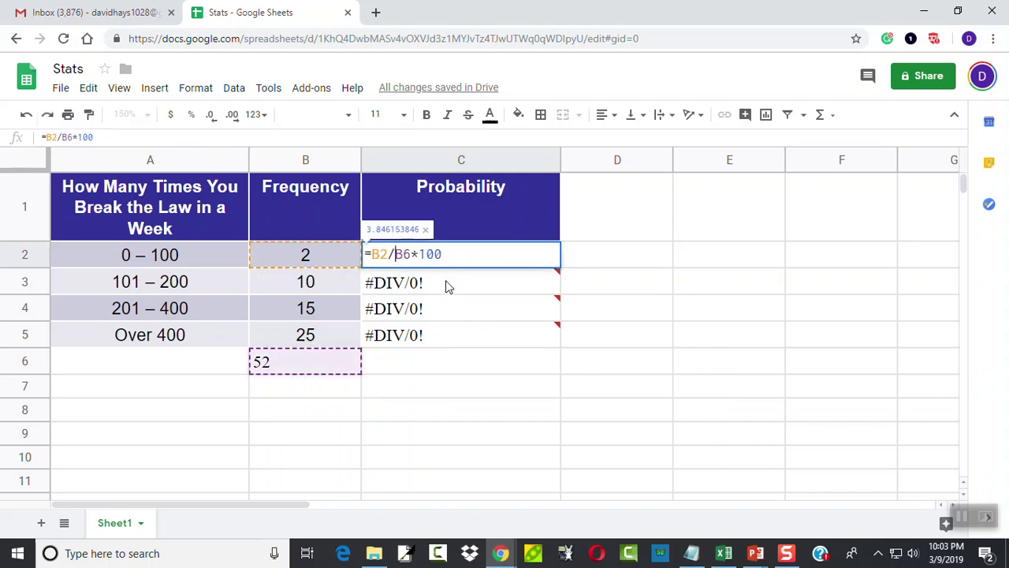
text($)
key(Right)
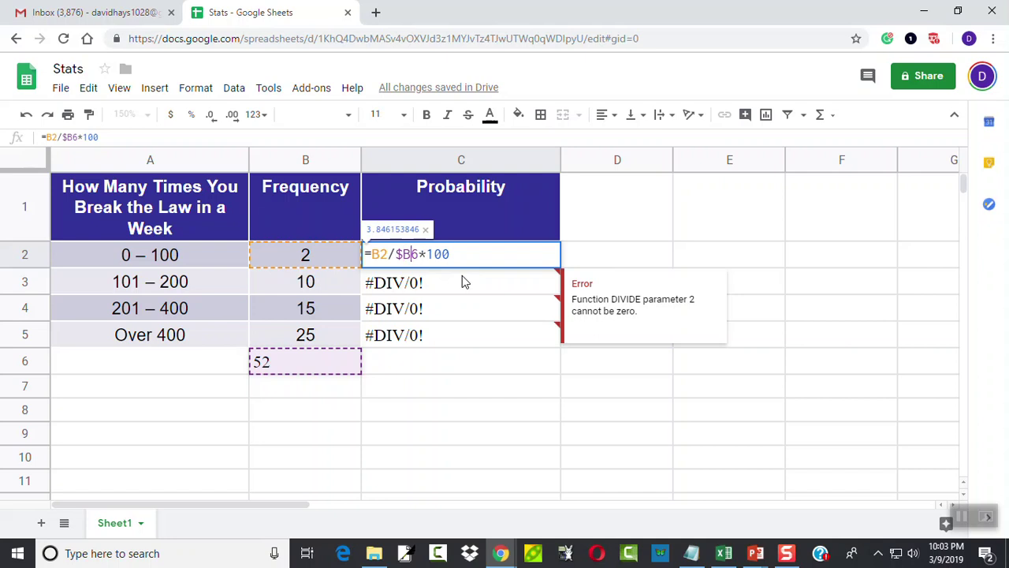
text($)
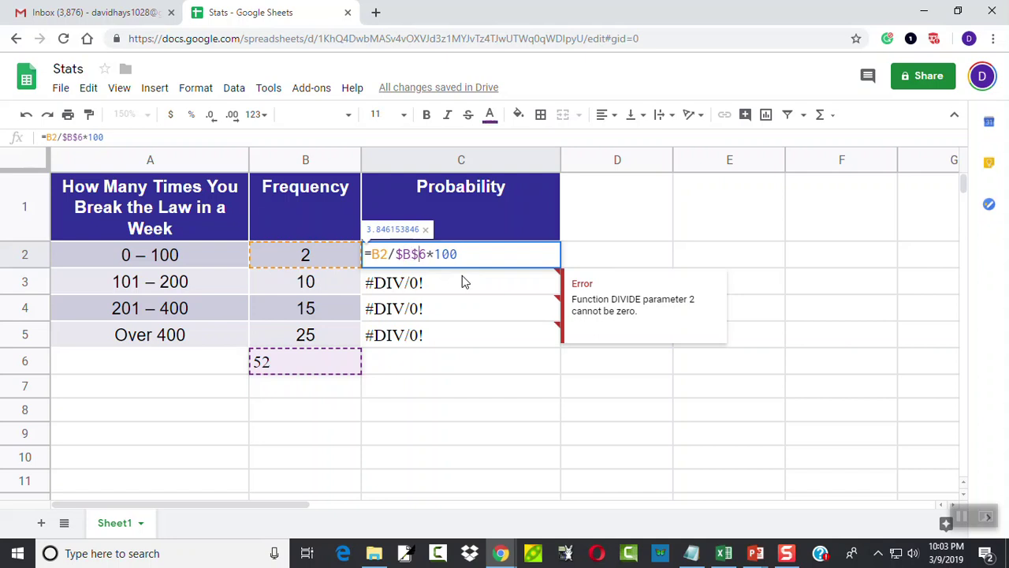
key(Right)
key(Right)
key(Right)
key(Right)
key(Right)
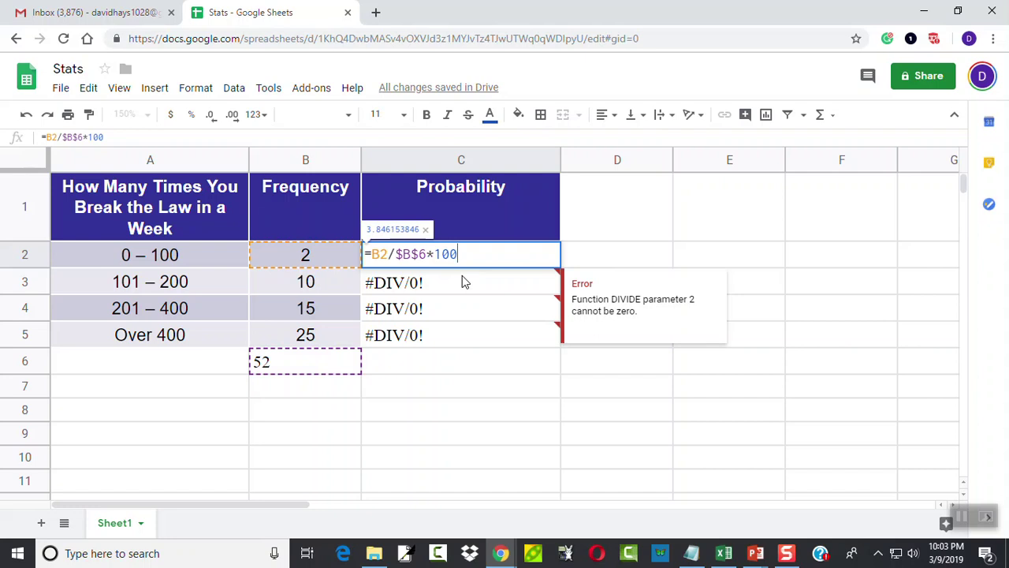
key(Return)
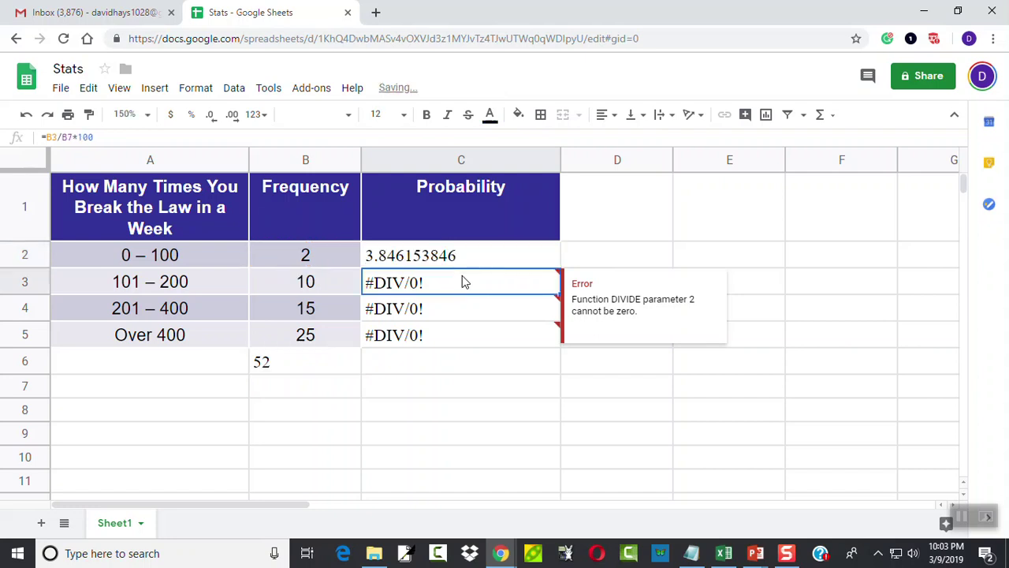
- Fill the C2 formula =B2/$B$6*100 down through C5, replacing the formulas that divide by an empty cell
key(Up)
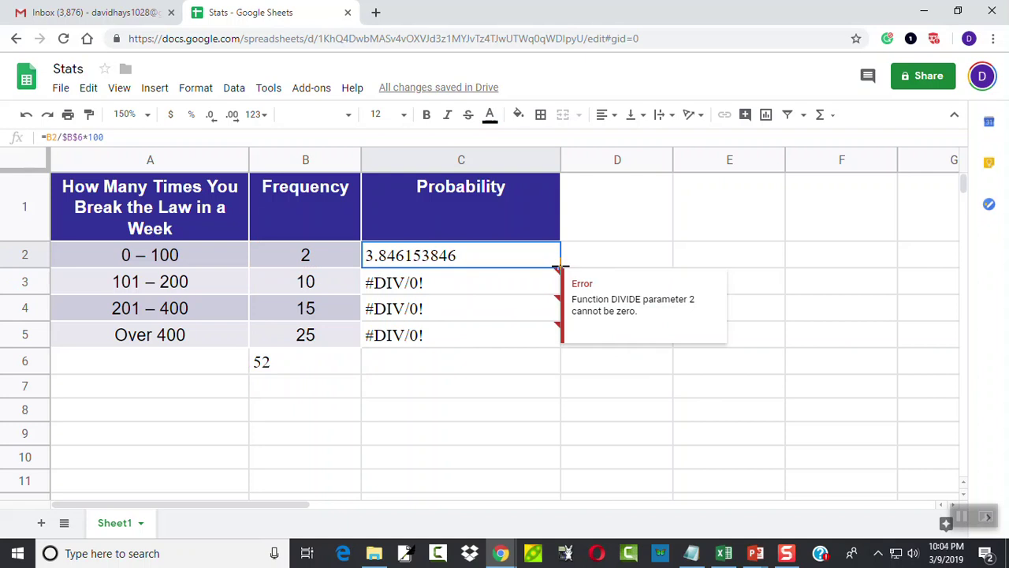
drag(558, 268, 543, 347)
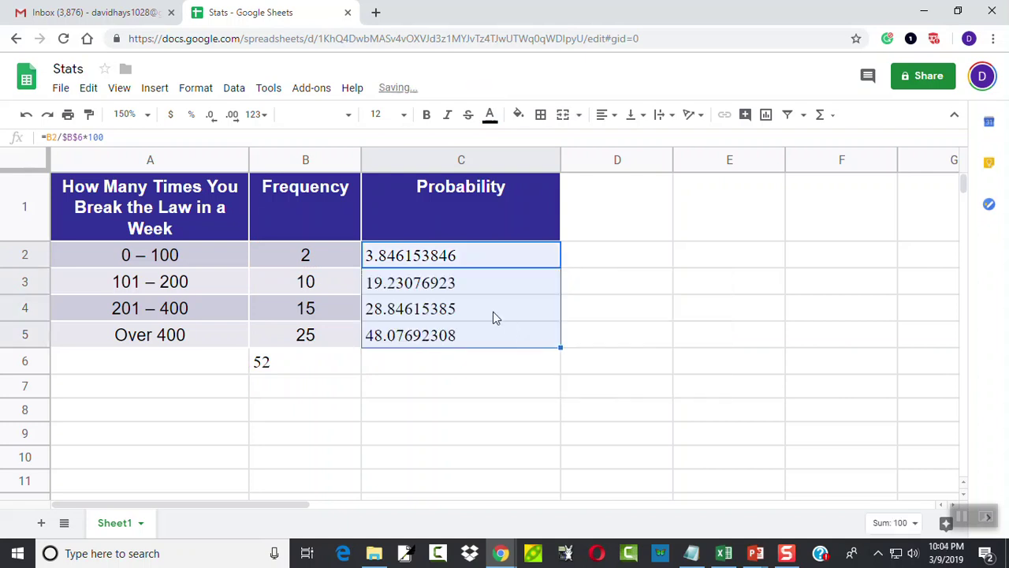
- Inspect the cell references in the copied C3 and C4 formulas, leaving both unedited
click(461, 285)
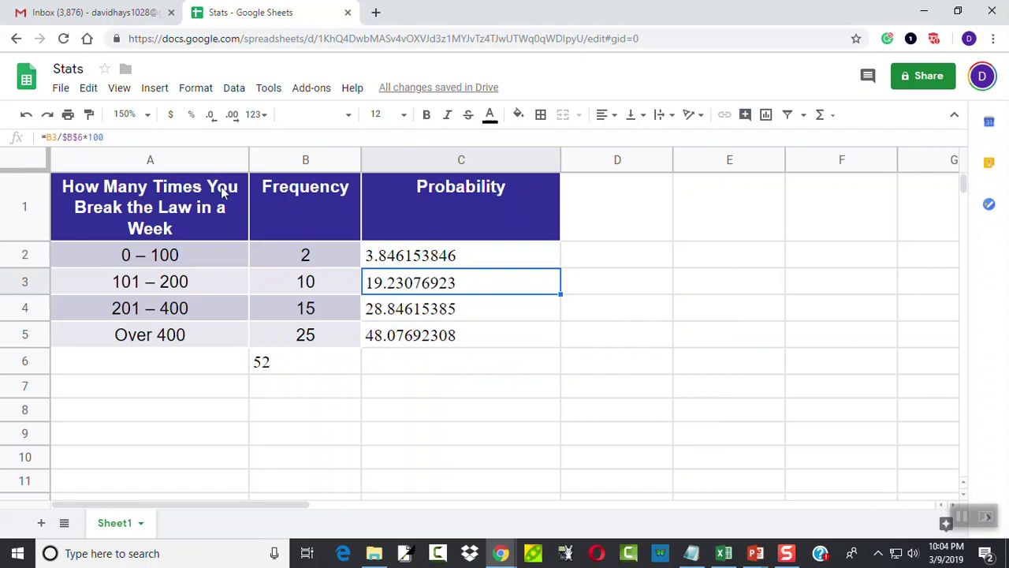
click(175, 137)
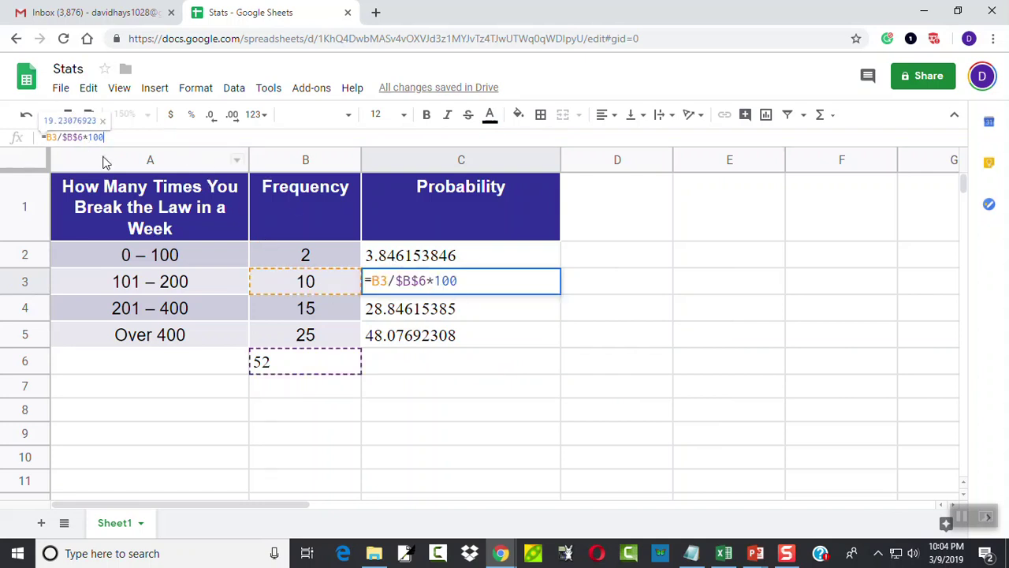
key(Escape)
click(401, 315)
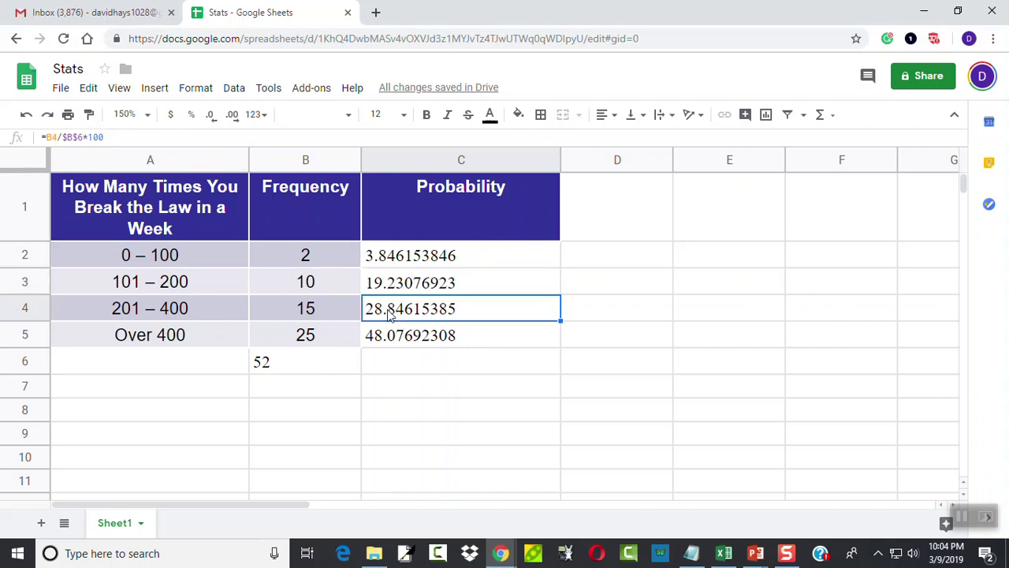
click(131, 138)
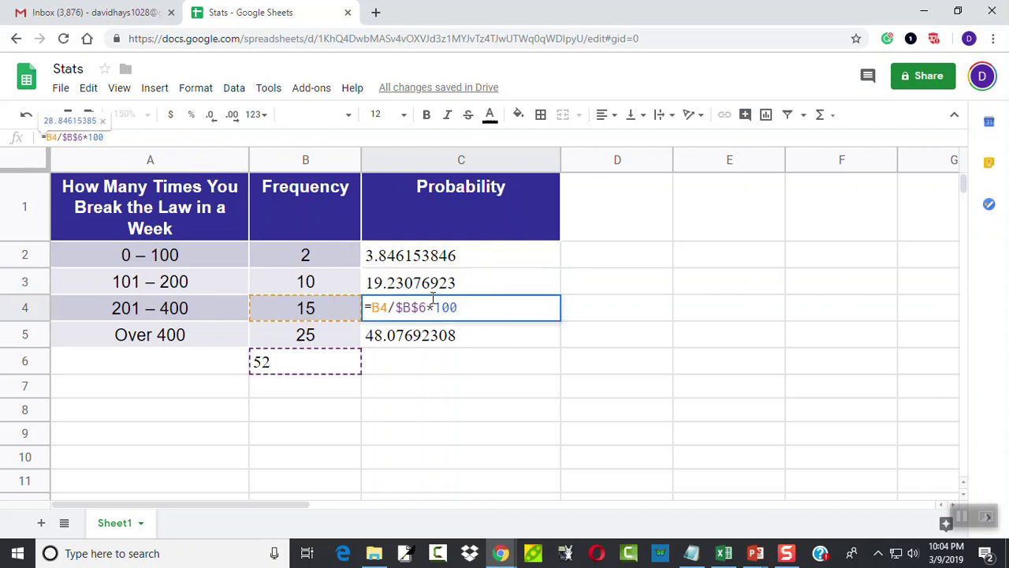
key(Escape)
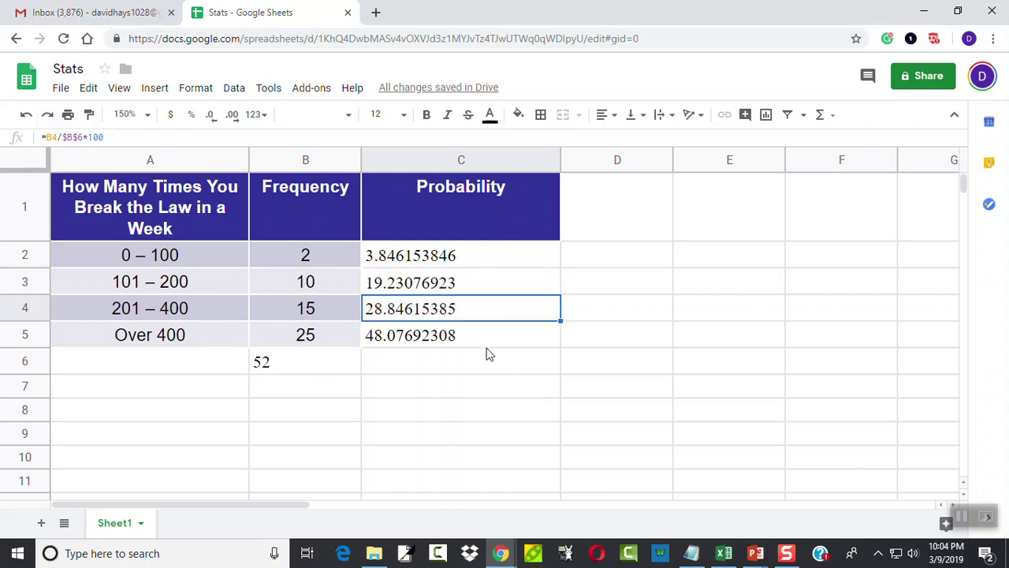
- Remove the *100 multiplier from the C2 formula, so that it reads =B2/$B$6
click(451, 256)
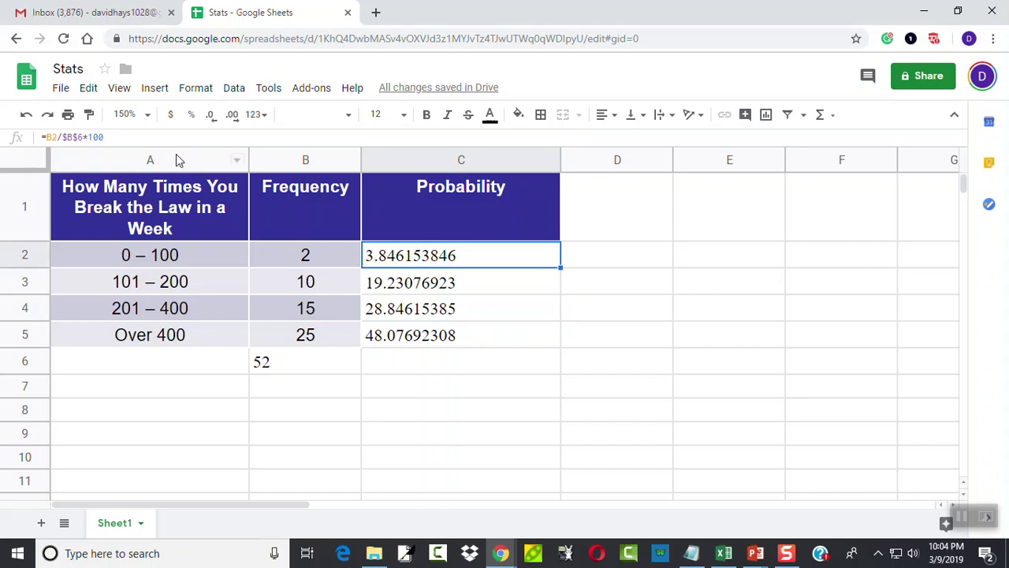
drag(83, 138, 167, 136)
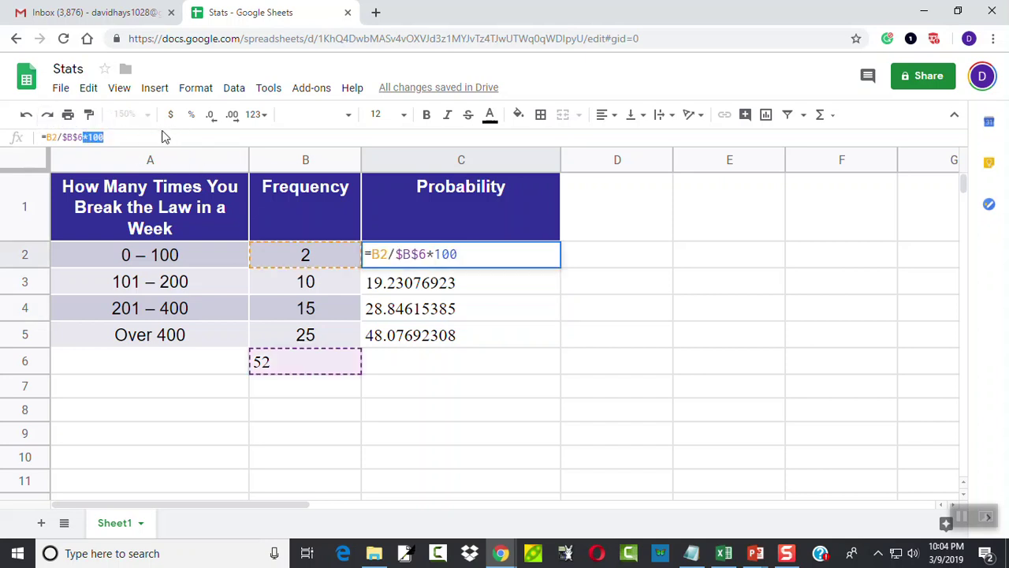
key(BackSpace)
key(Return)
- Fill the =B2/$B$6 formula from C2 down through C5 to give the probabilities as decimals
key(Up)
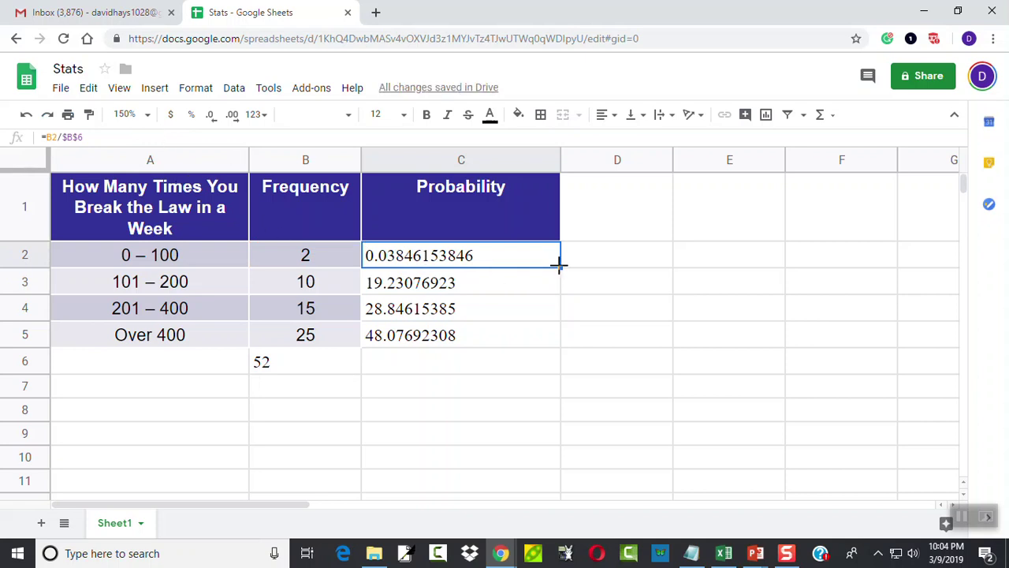
drag(558, 269, 552, 340)
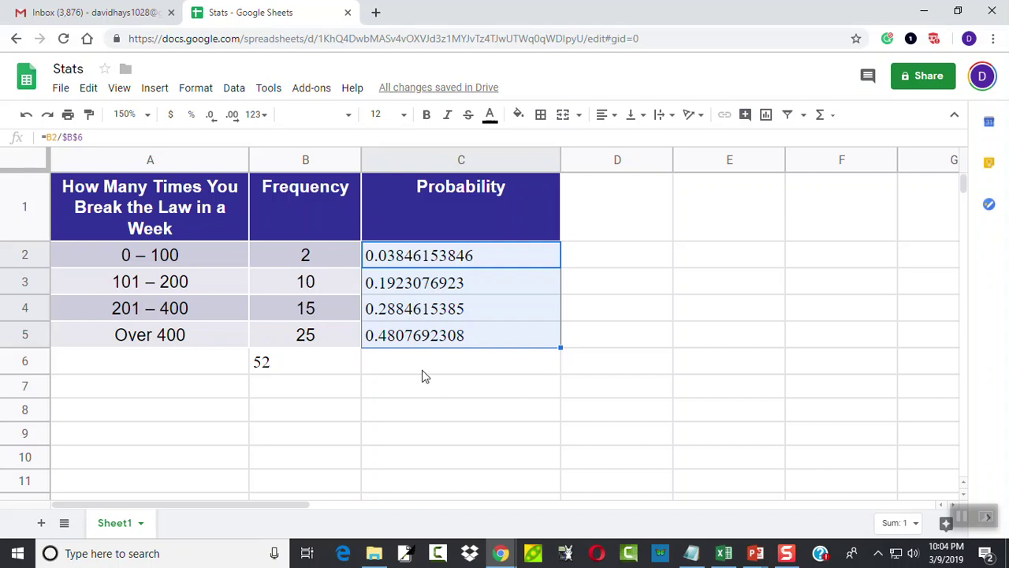
click(449, 438)
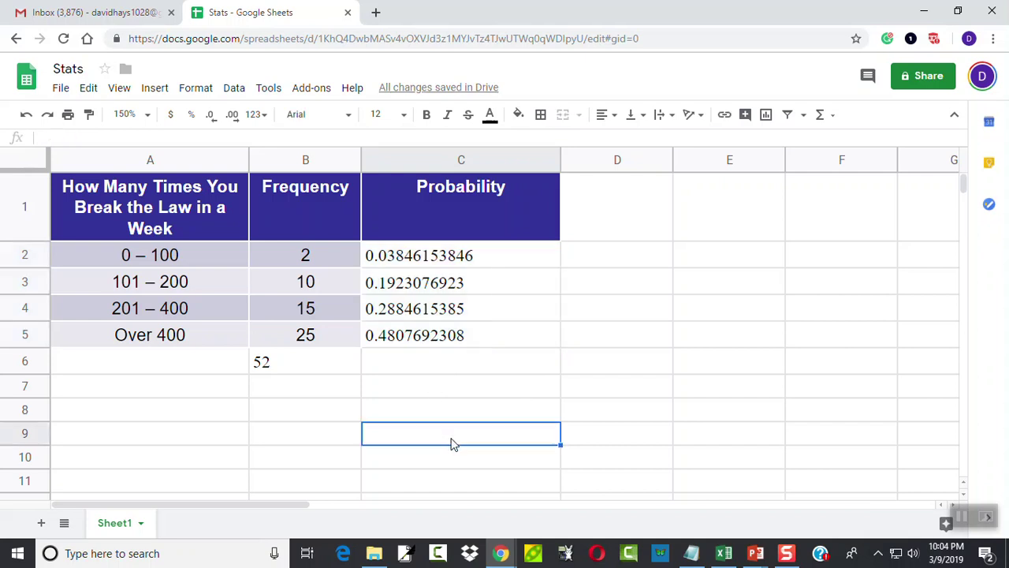